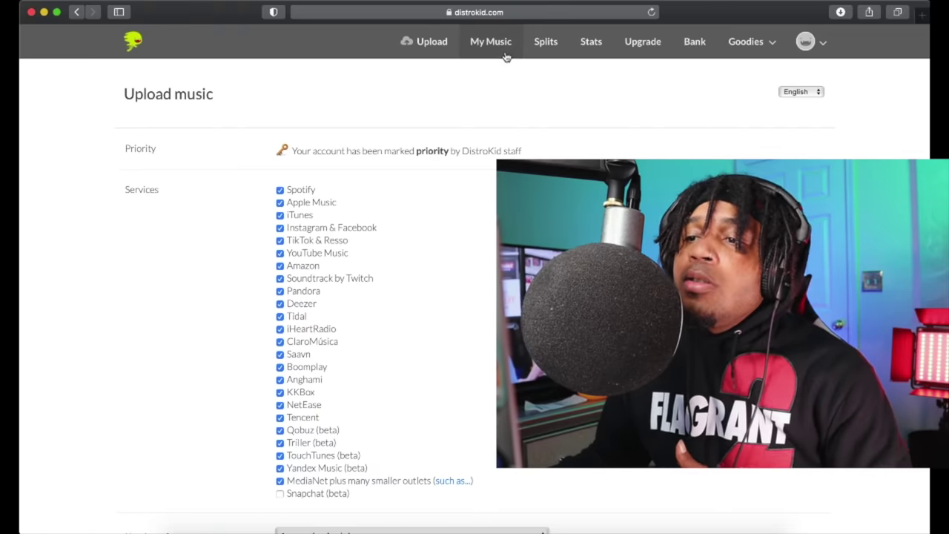
Go to DistroKid's Splits page from the top navigation bar.
{"action": "left_click", "coordinate": [541, 43]}
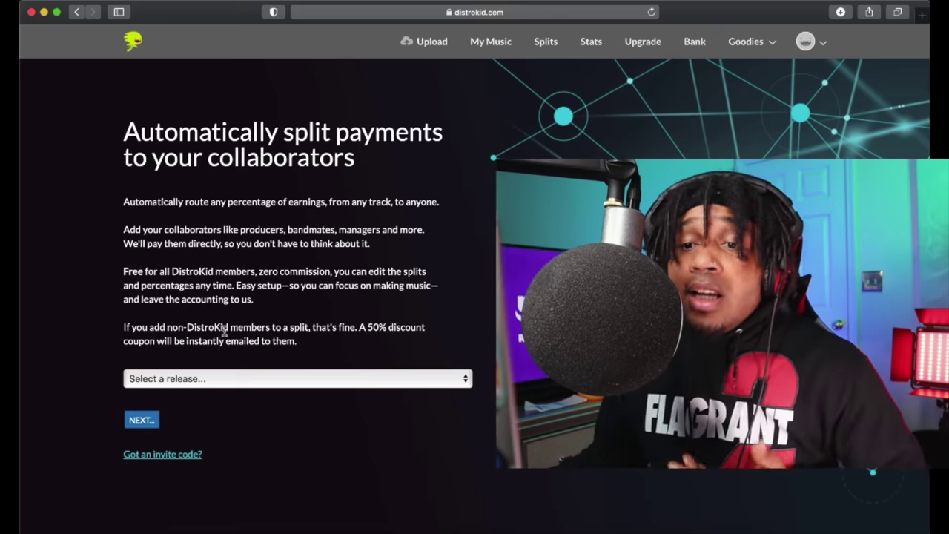
Pick the release Sky Jordxn - Belong and continue to its split editor.
{"action": "left_click", "coordinate": [198, 379]}
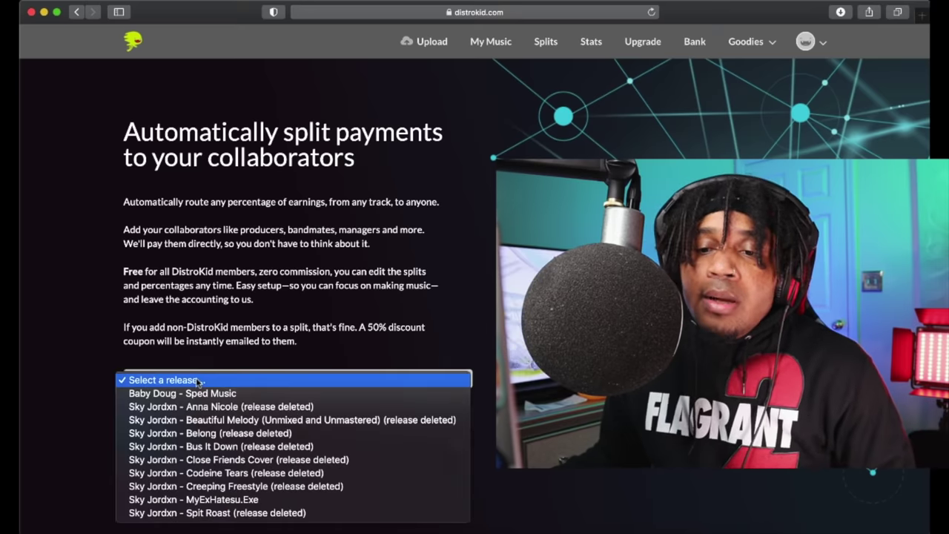
{"action": "left_click", "coordinate": [244, 432]}
{"action": "left_click", "coordinate": [141, 418]}
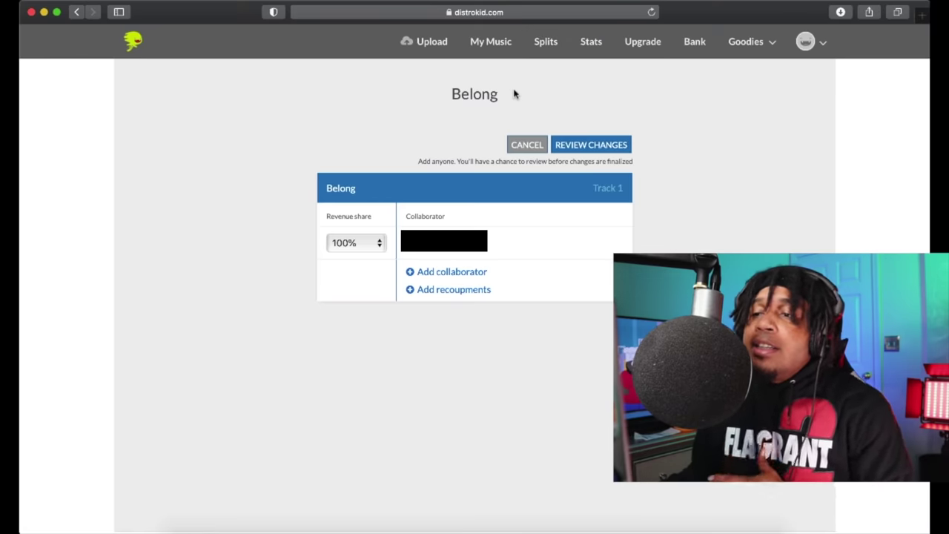
{"action": "left_click", "coordinate": [337, 250]}
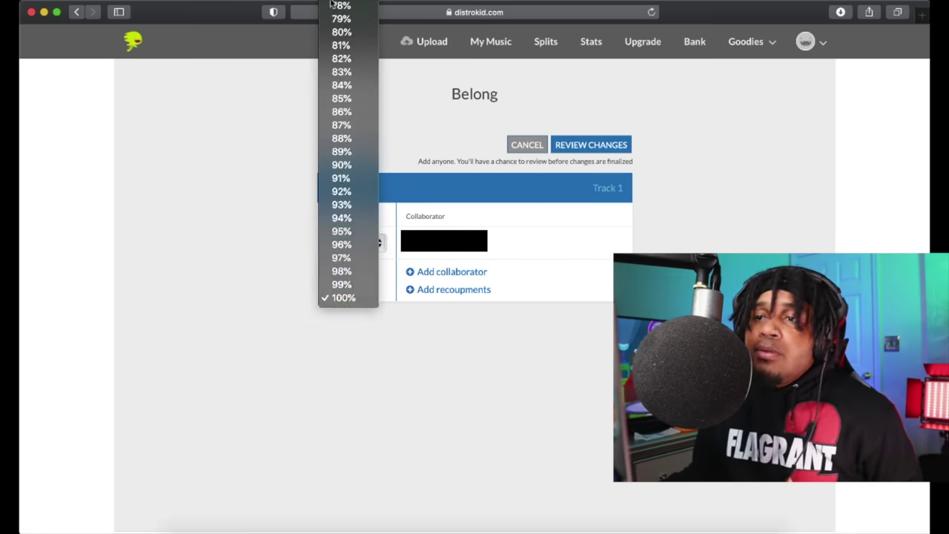
{"action": "mouse_move", "coordinate": [331, 4]}
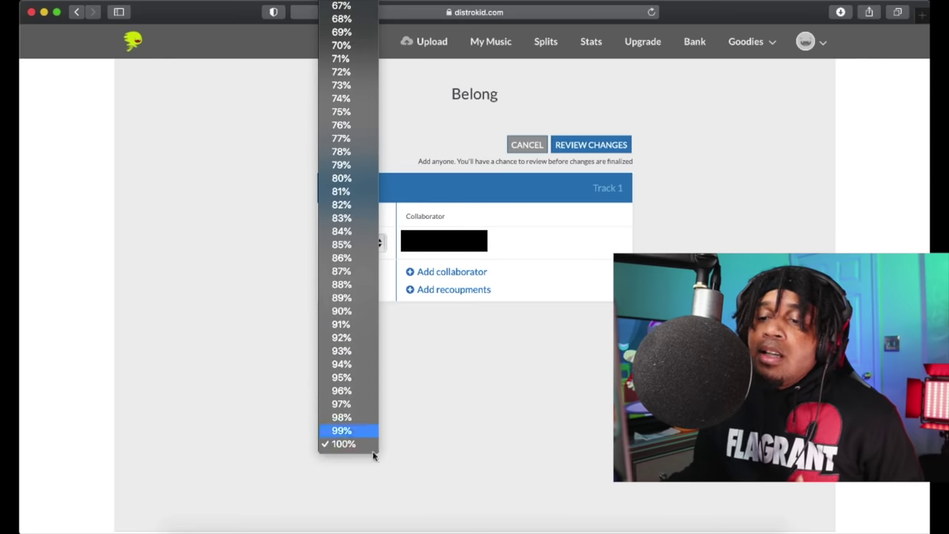
{"action": "left_click", "coordinate": [341, 444]}
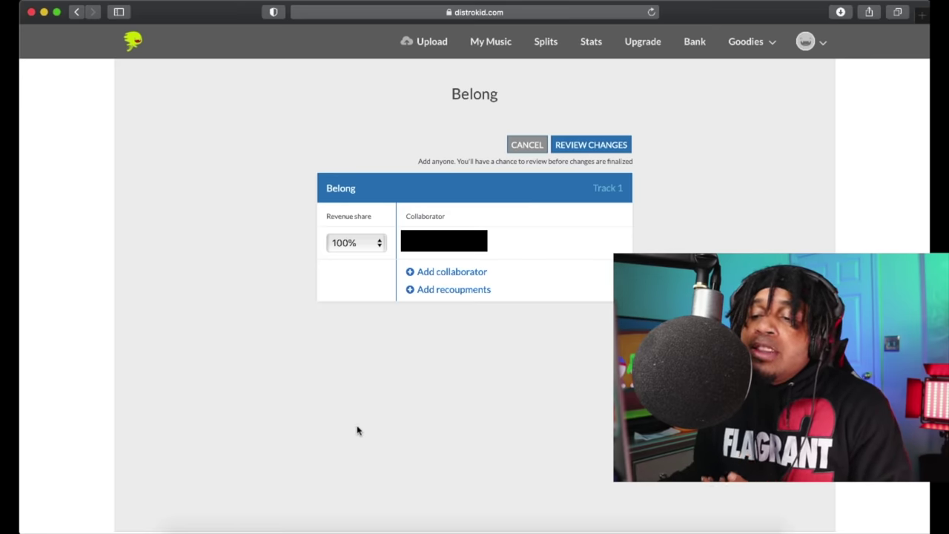
Add a 'producer' collaborator with a 50% revenue share, plus an empty third row.
{"action": "left_click", "coordinate": [447, 273]}
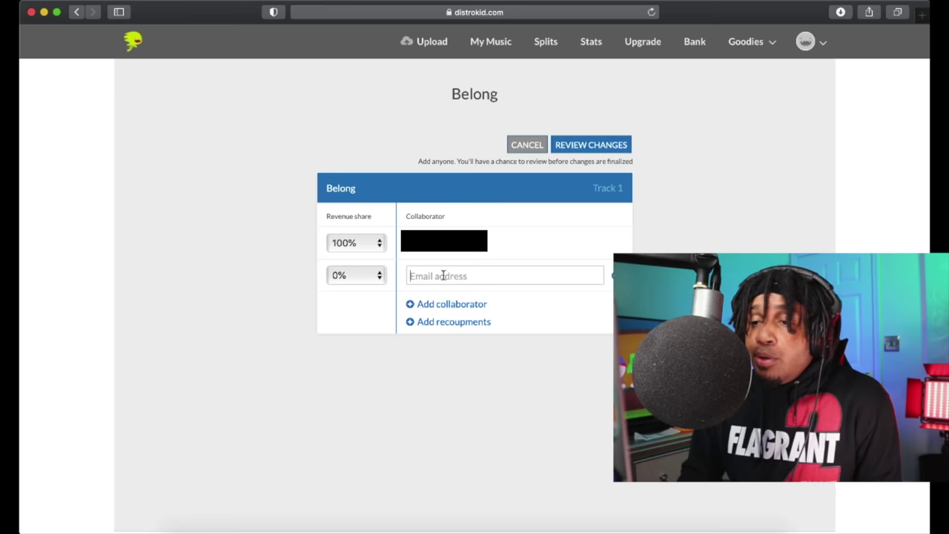
{"action": "type", "text": "p"}
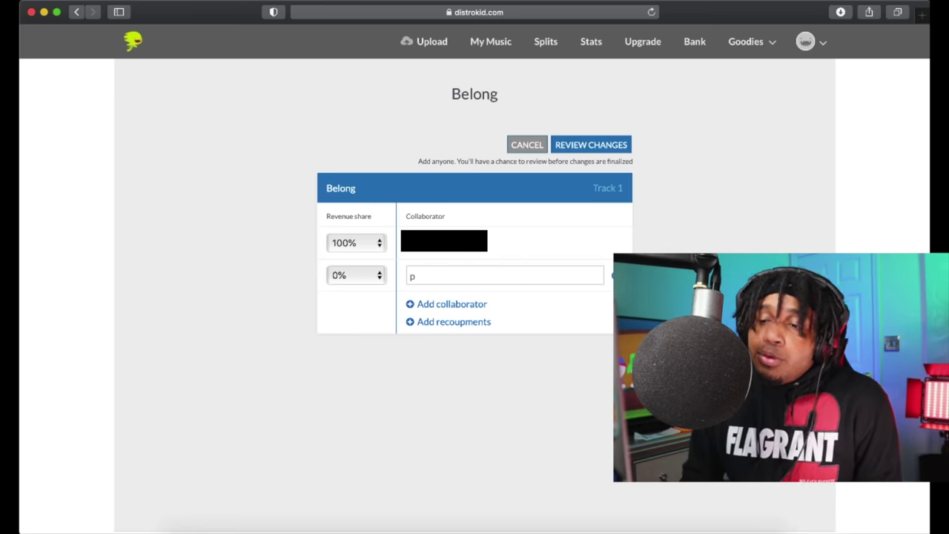
{"action": "type", "text": "roducer"}
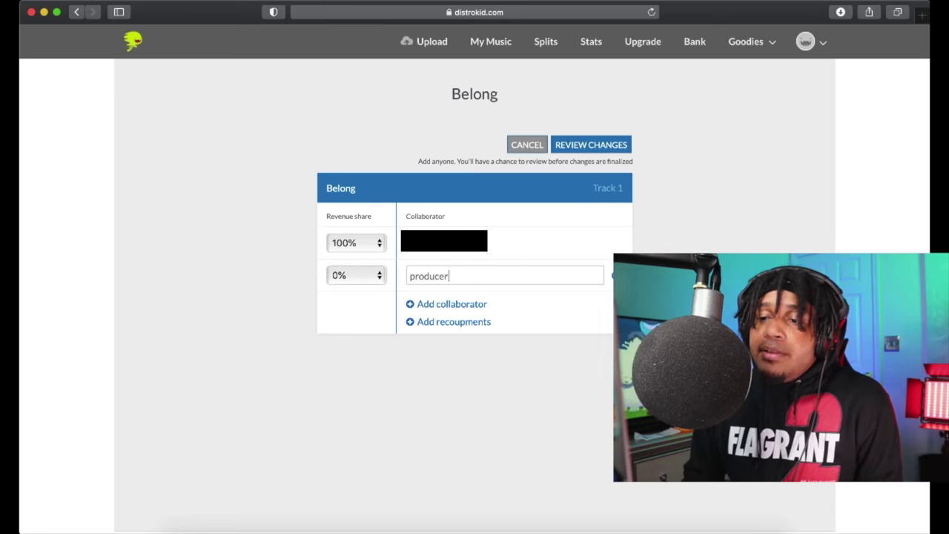
{"action": "left_click", "coordinate": [356, 275]}
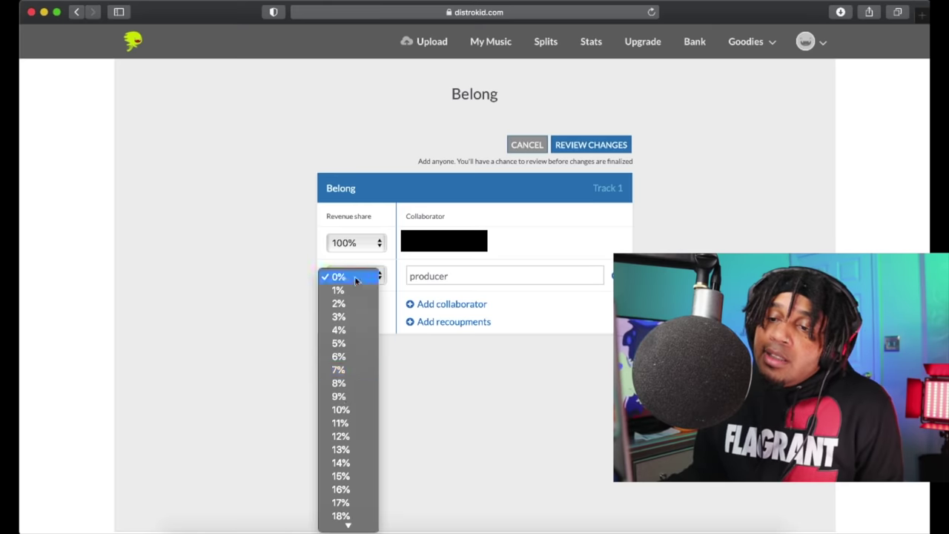
{"action": "mouse_move", "coordinate": [341, 524]}
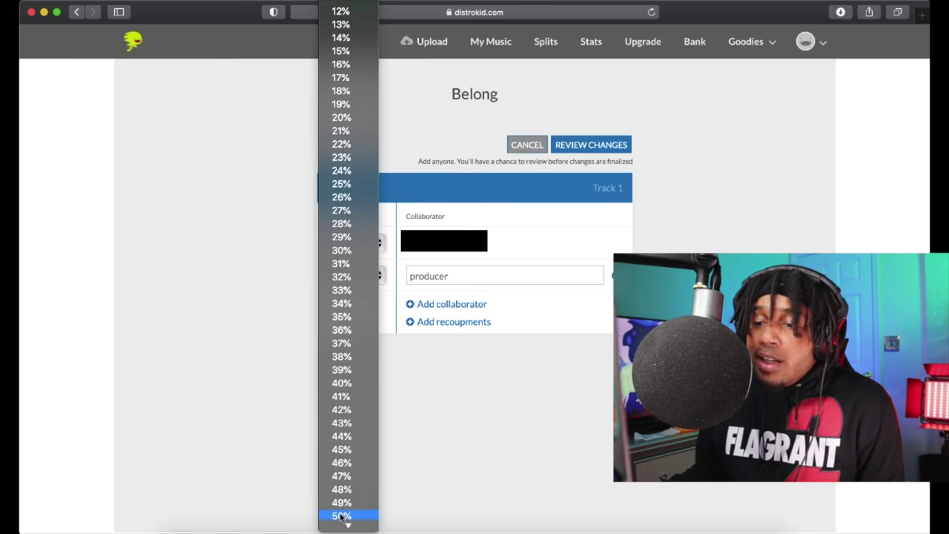
{"action": "left_click", "coordinate": [341, 516]}
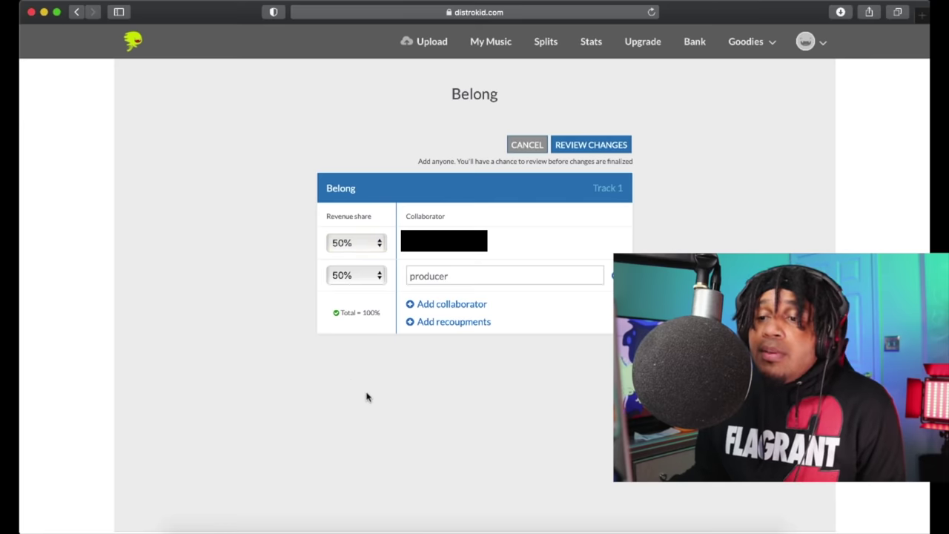
{"action": "left_click", "coordinate": [463, 305]}
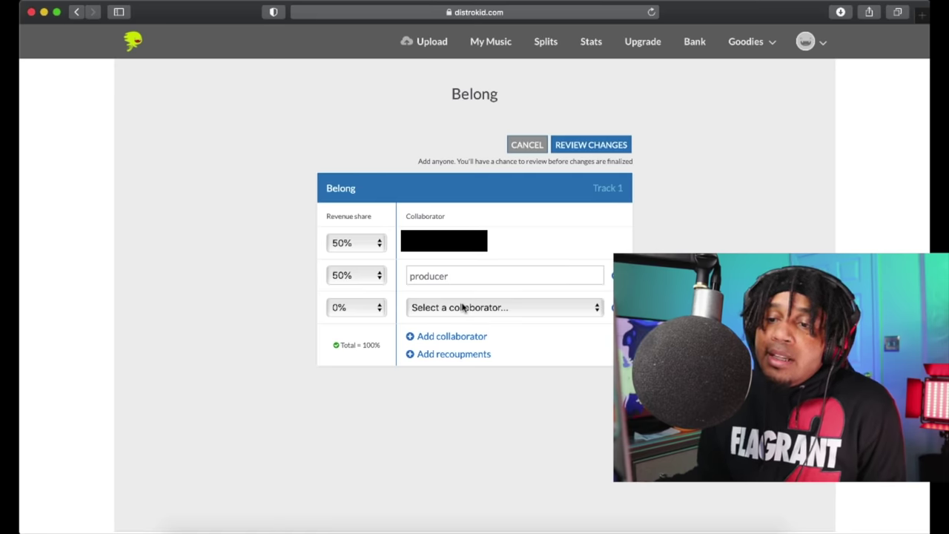
Set the second and third collaborators' revenue shares to 25% each.
{"action": "left_click", "coordinate": [354, 278]}
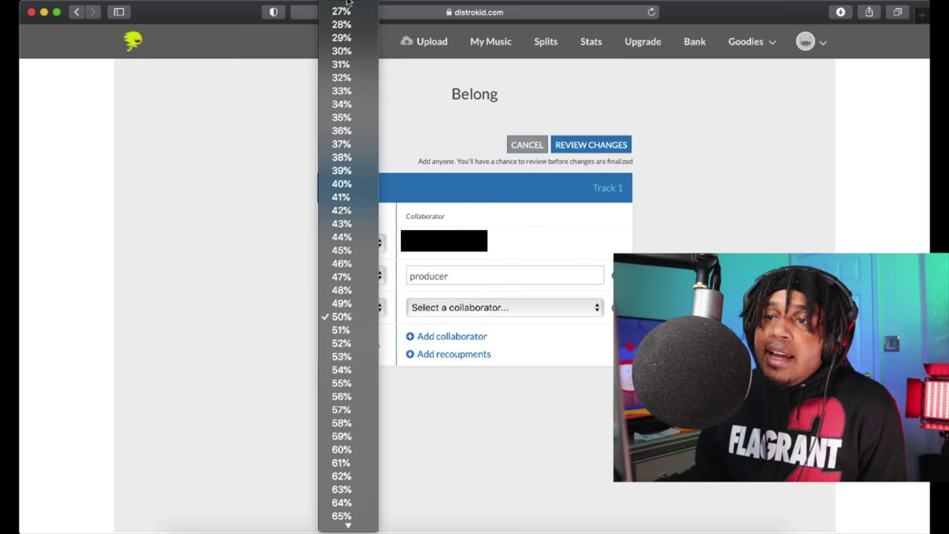
{"action": "left_click", "coordinate": [341, 53]}
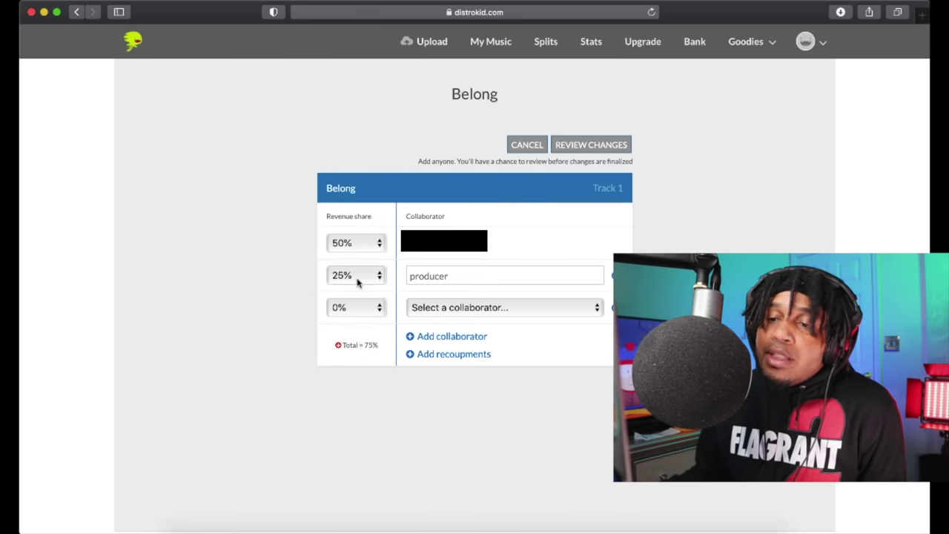
{"action": "left_click", "coordinate": [372, 311]}
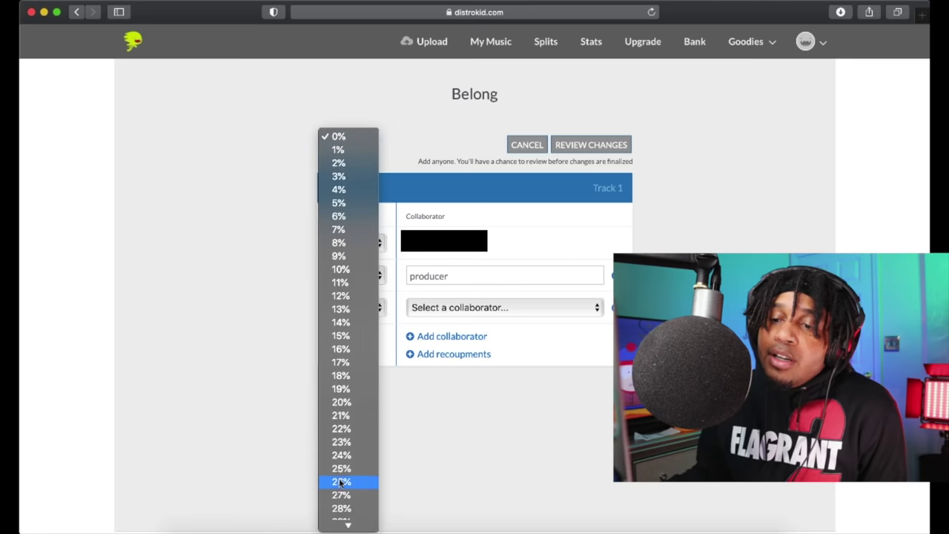
{"action": "left_click", "coordinate": [341, 469]}
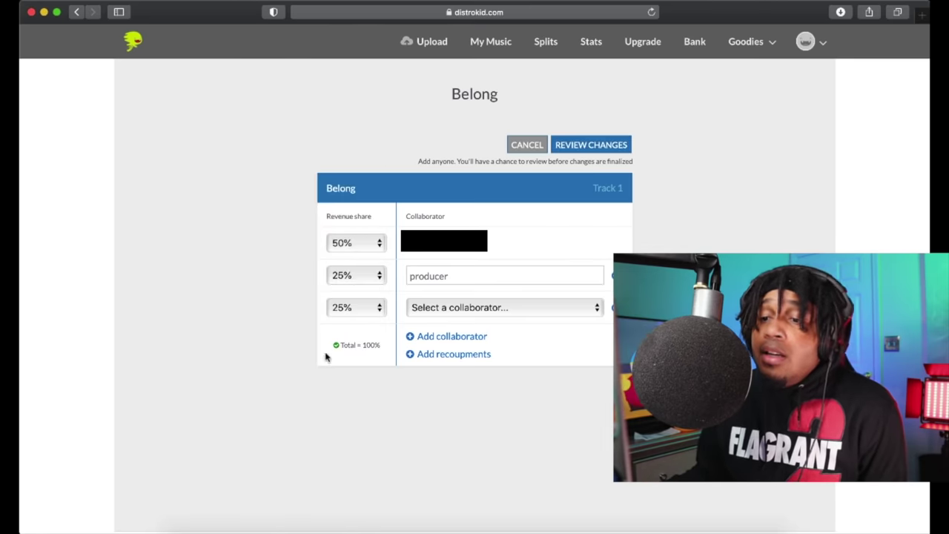
Name the third collaborator as a new person, 'producer'.
{"action": "left_click", "coordinate": [403, 307]}
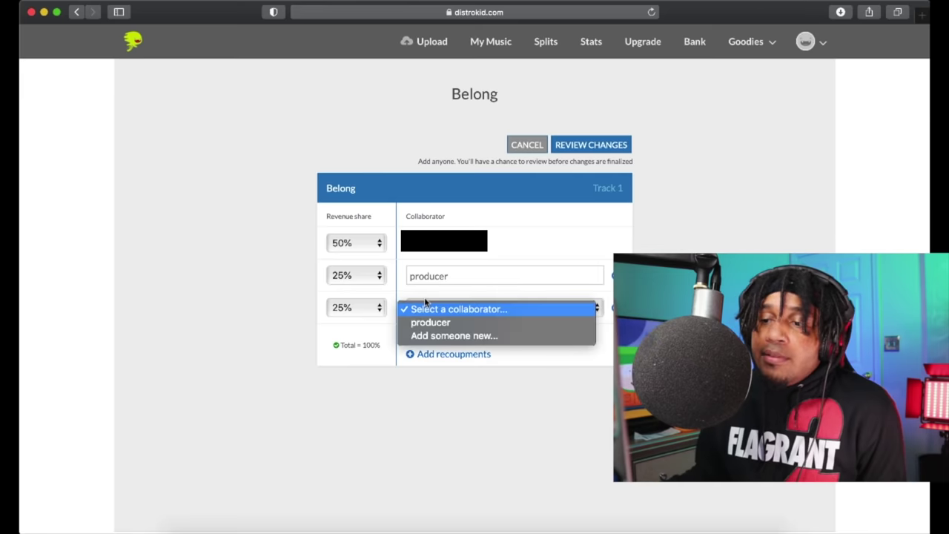
{"action": "left_click", "coordinate": [436, 337]}
{"action": "left_click", "coordinate": [434, 330]}
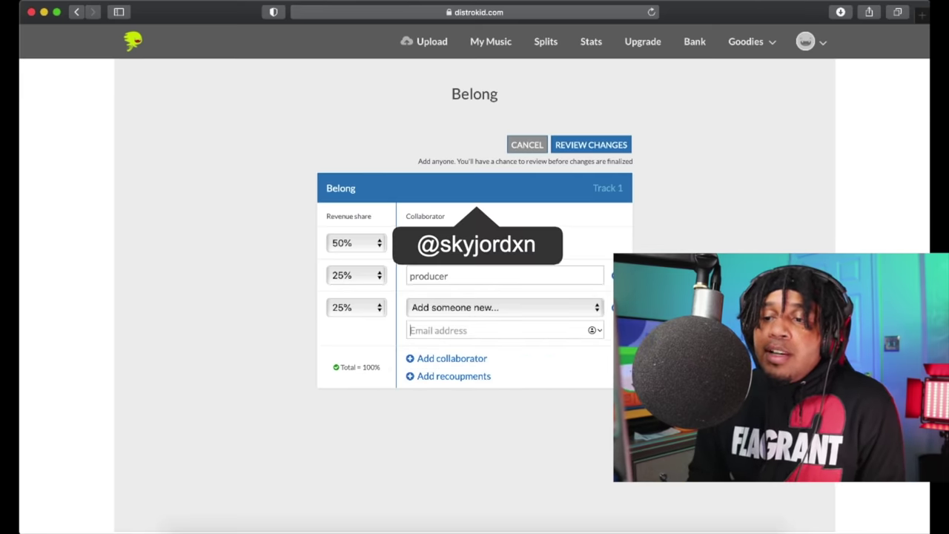
{"action": "type", "text": "producer"}
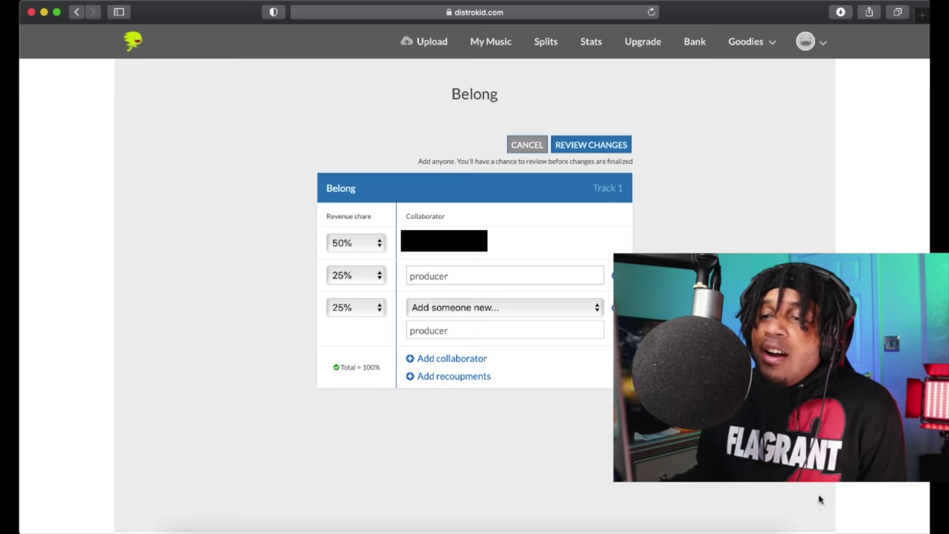
Insert an empty fourth collaborator row at 0% below the producers.
{"action": "left_click", "coordinate": [444, 360]}
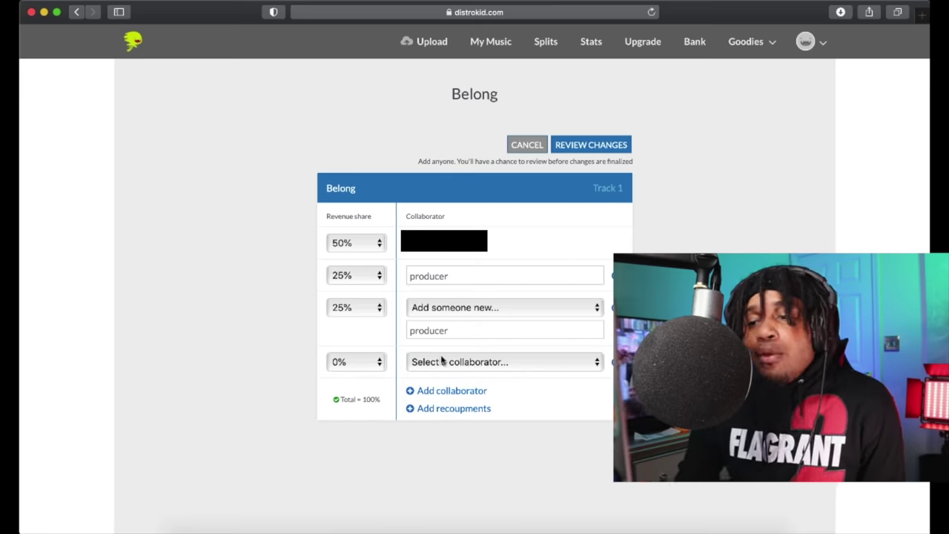
Make the fourth row a new collaborator named 'rapper'.
{"action": "left_click", "coordinate": [419, 361]}
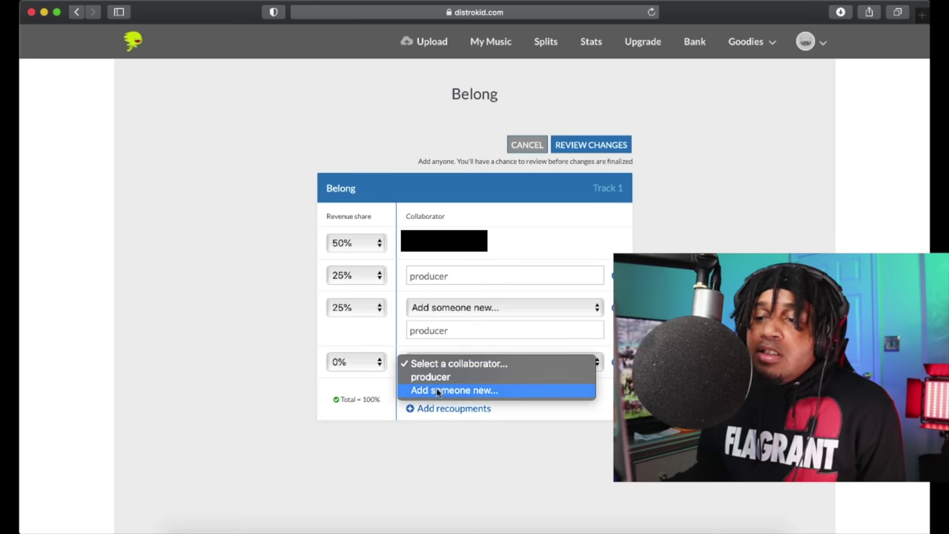
{"action": "left_click", "coordinate": [437, 389]}
{"action": "type", "text": "rapper"}
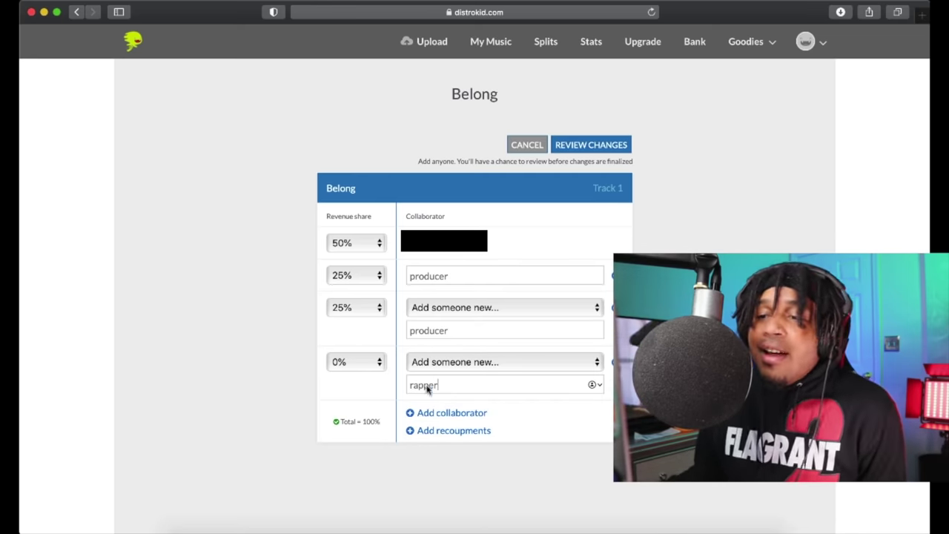
Set both the owner's and the rapper's revenue shares to 25%.
{"action": "left_click", "coordinate": [346, 244]}
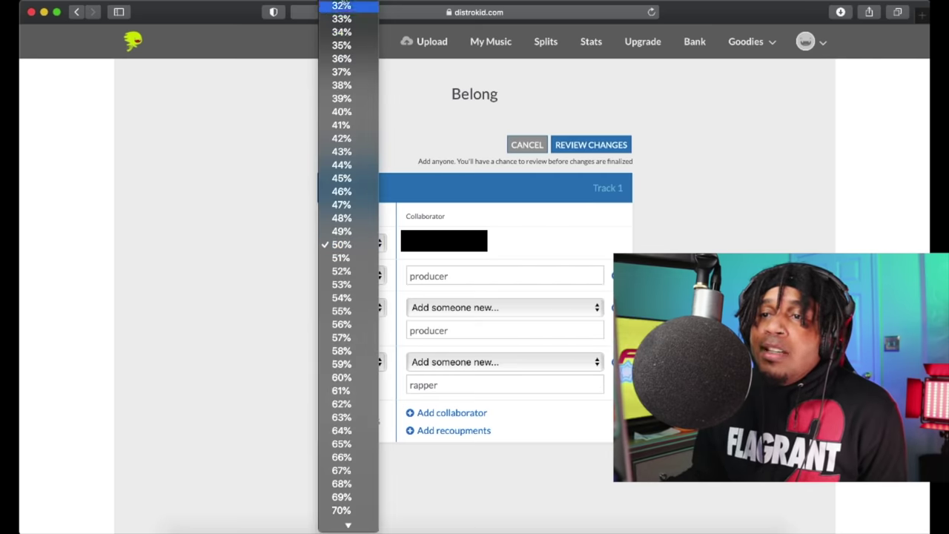
{"action": "scroll", "coordinate": [341, 6], "scroll_direction": "up", "scroll_amount": 5}
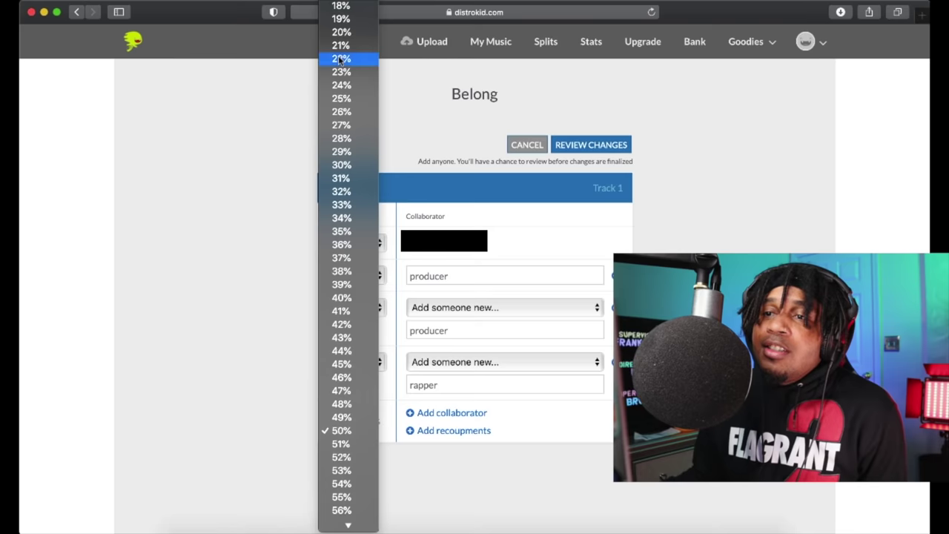
{"action": "left_click", "coordinate": [345, 98]}
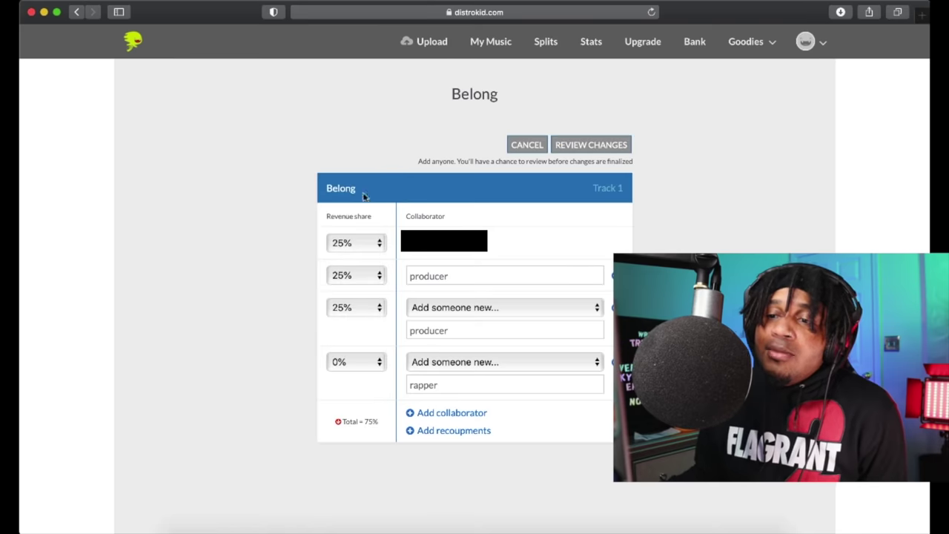
{"action": "left_click", "coordinate": [356, 364]}
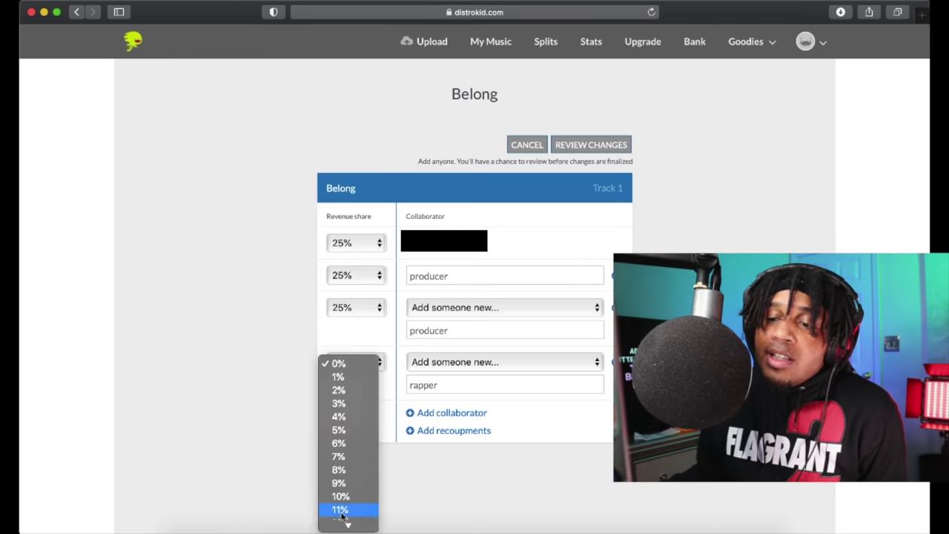
{"action": "mouse_move", "coordinate": [347, 523]}
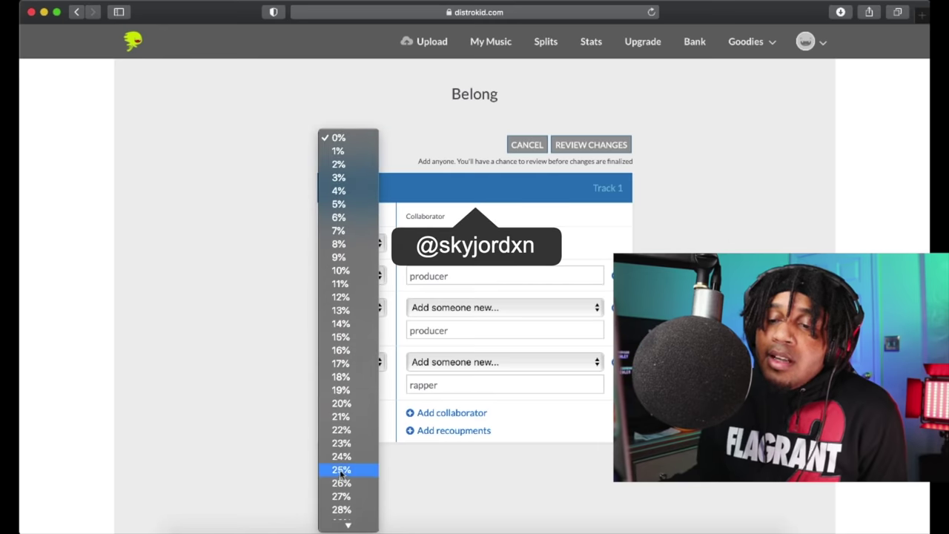
{"action": "left_click", "coordinate": [340, 471]}
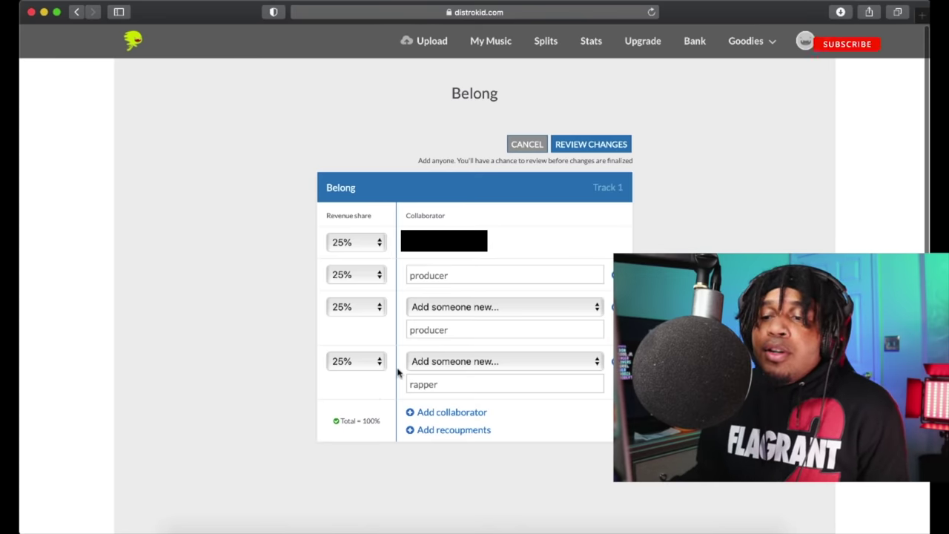
Delete the rapper row and restore the owner's share to 50%.
{"action": "left_click", "coordinate": [365, 362]}
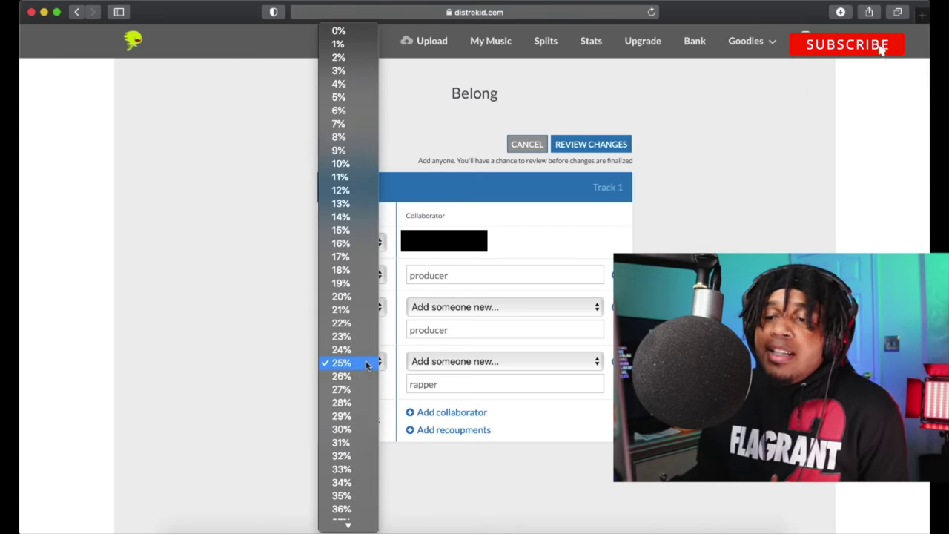
{"action": "left_click", "coordinate": [365, 362]}
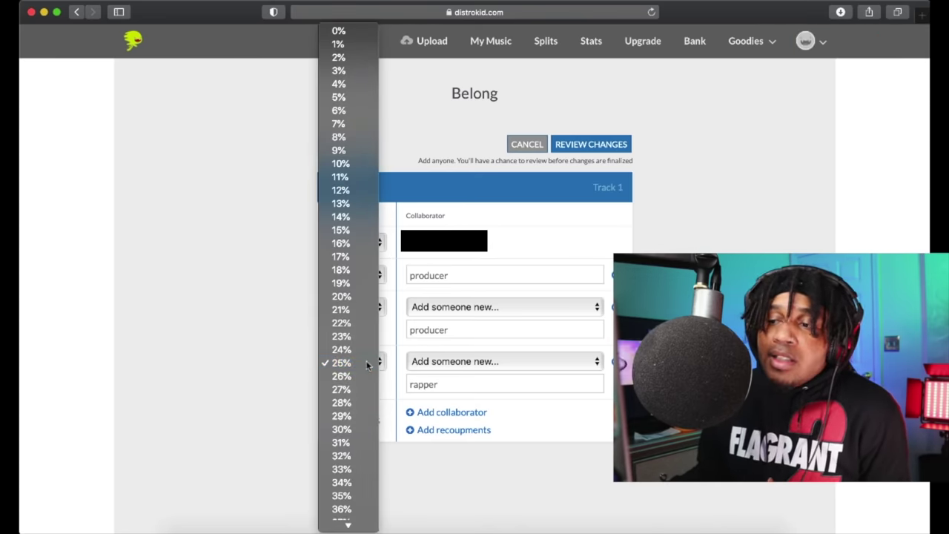
{"action": "left_click", "coordinate": [615, 361]}
{"action": "left_click", "coordinate": [367, 247]}
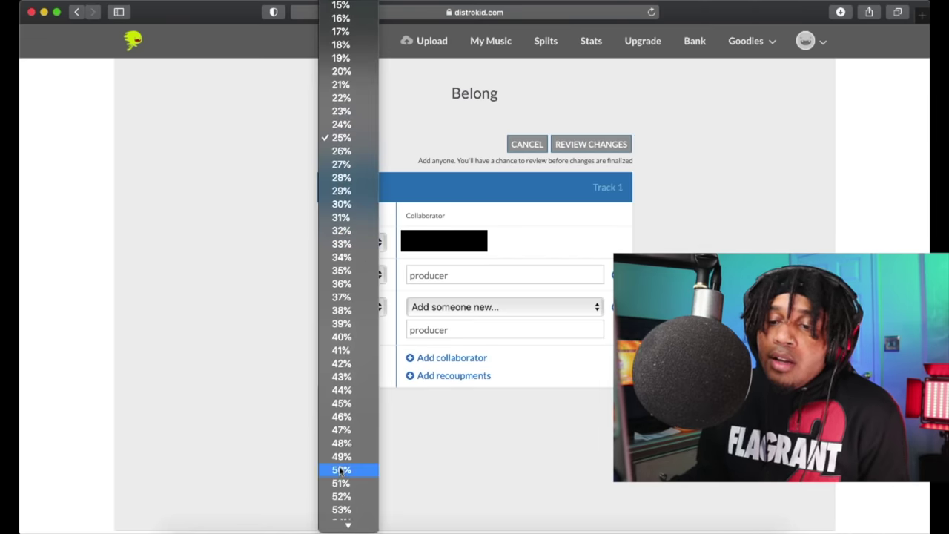
{"action": "left_click", "coordinate": [340, 469]}
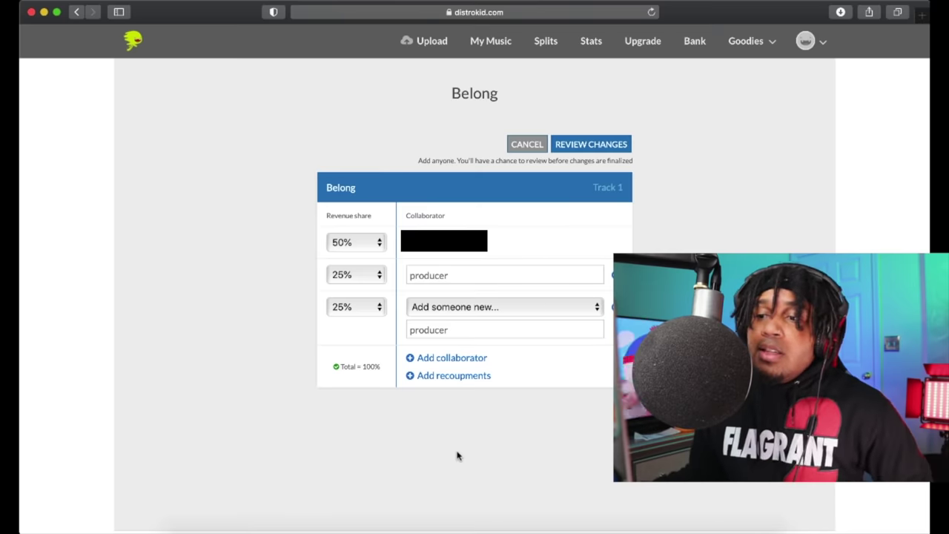
Add a new 'songwriter' collaborator at 10%, leaving the owner at 40%.
{"action": "left_click", "coordinate": [459, 359]}
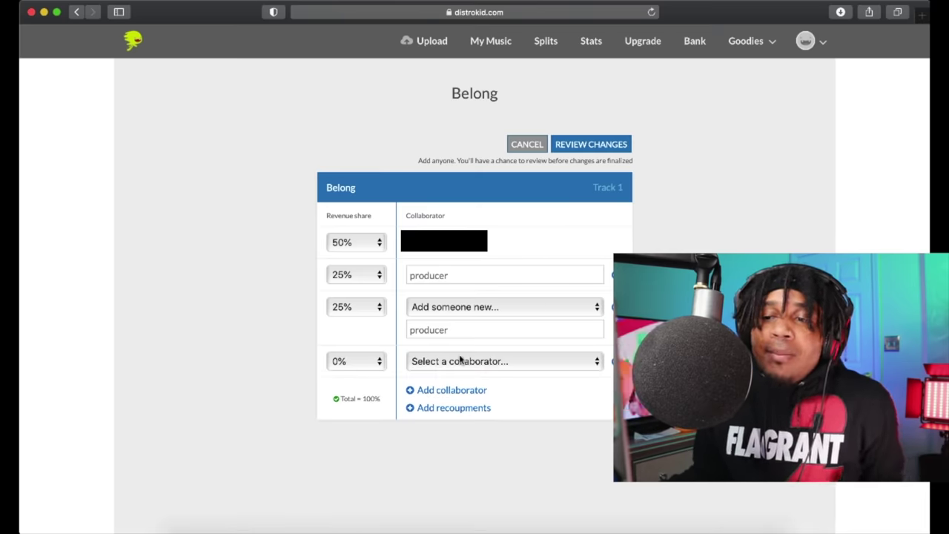
{"action": "left_click", "coordinate": [459, 360]}
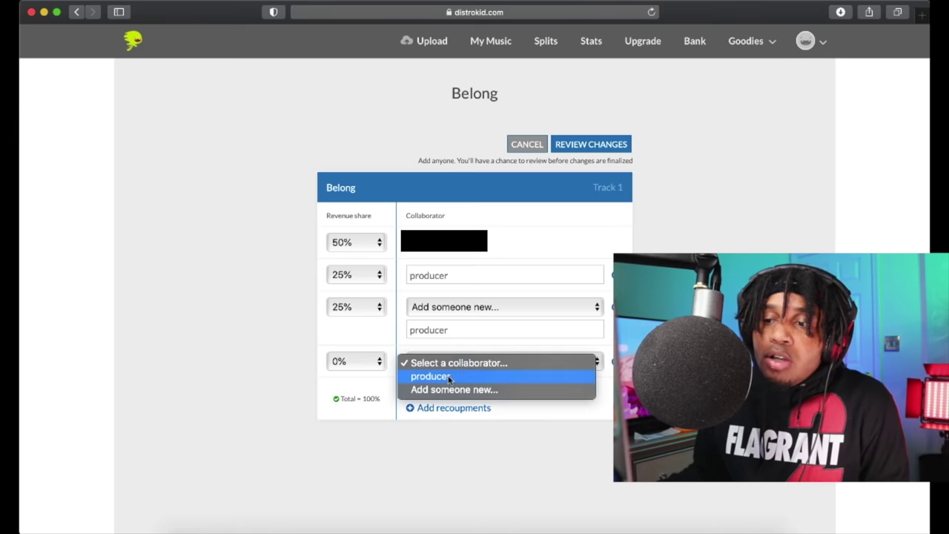
{"action": "left_click", "coordinate": [450, 389]}
{"action": "type", "text": "songw"}
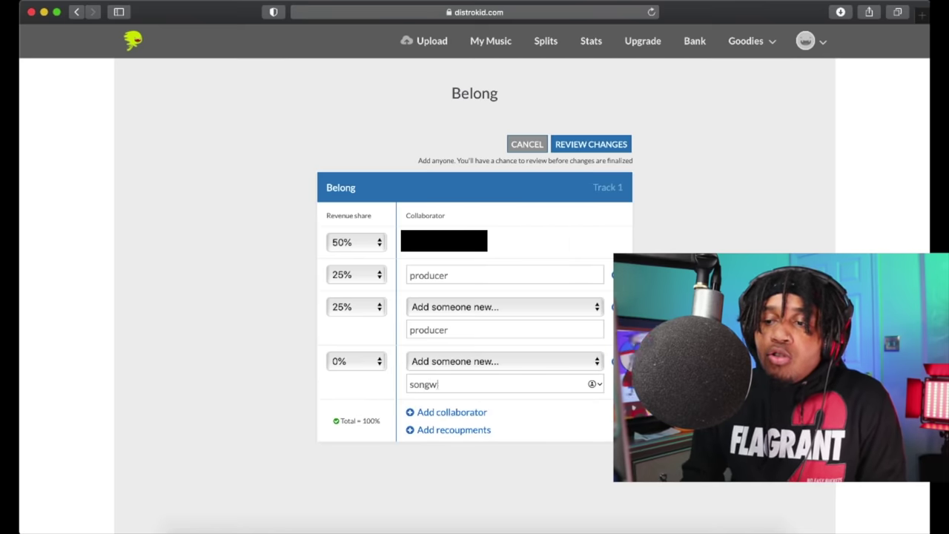
{"action": "type", "text": "riter"}
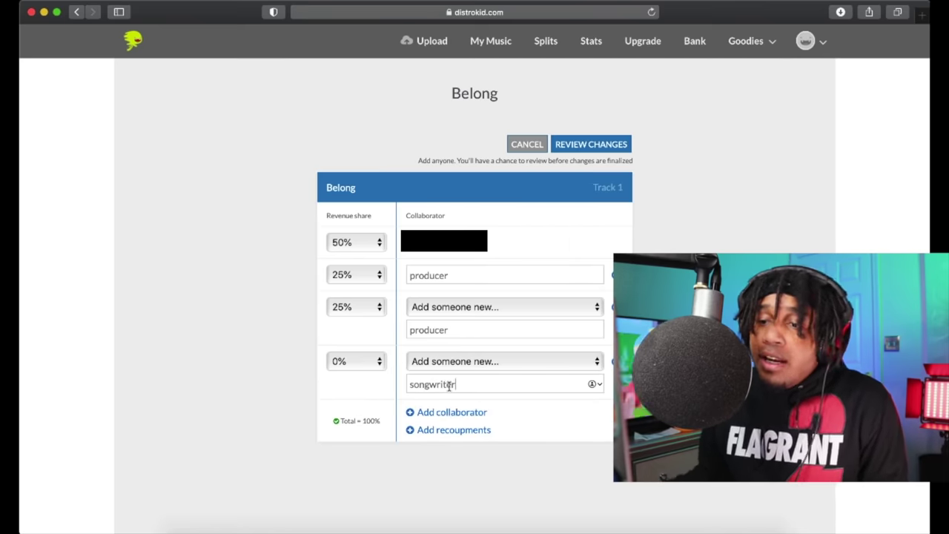
{"action": "left_click", "coordinate": [362, 361]}
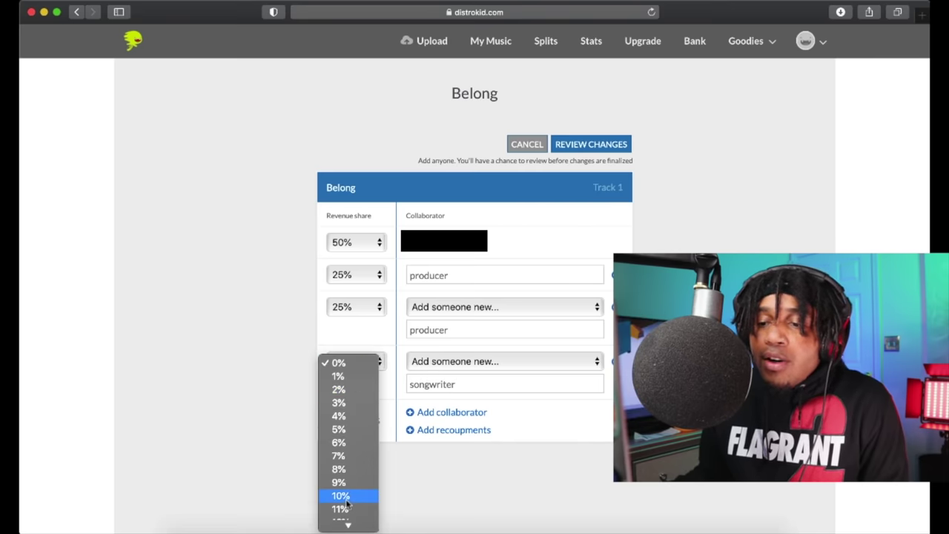
{"action": "key", "text": "Escape"}
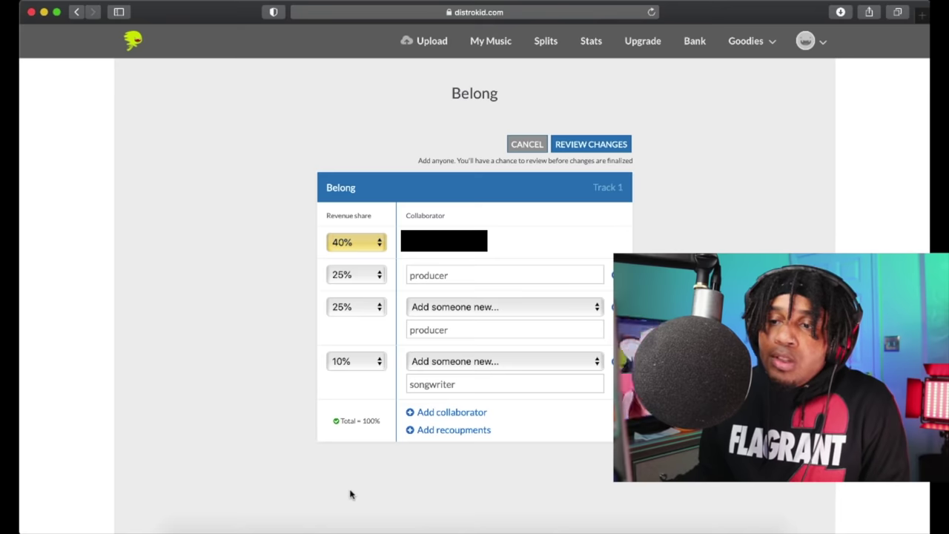